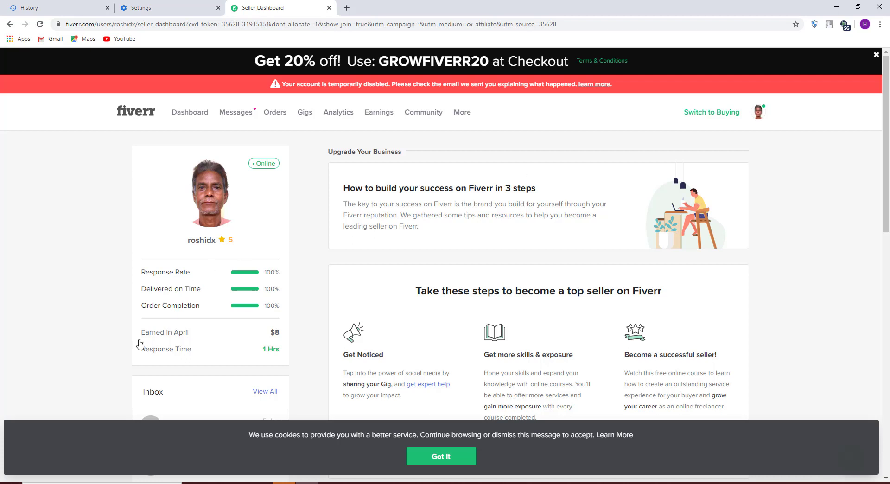
Go to the Help & Support page from the Fiverr footer
scroll(158, 319, down, 1)
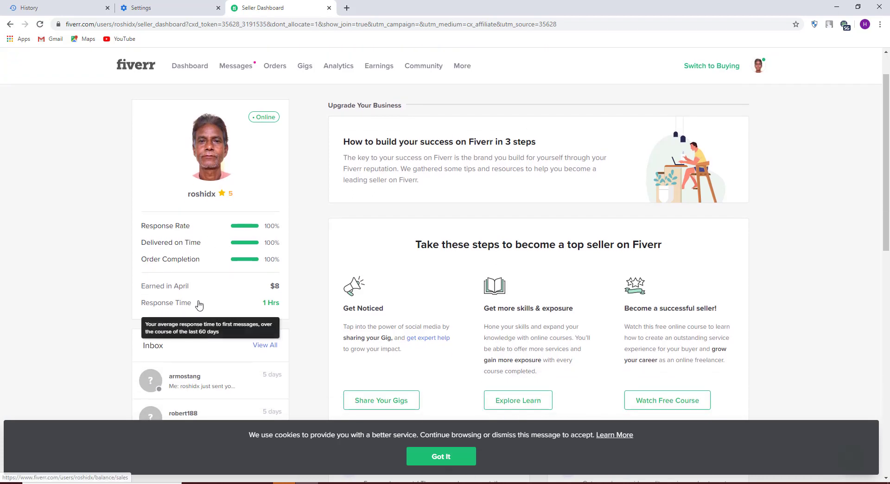
scroll(200, 302, up, 1)
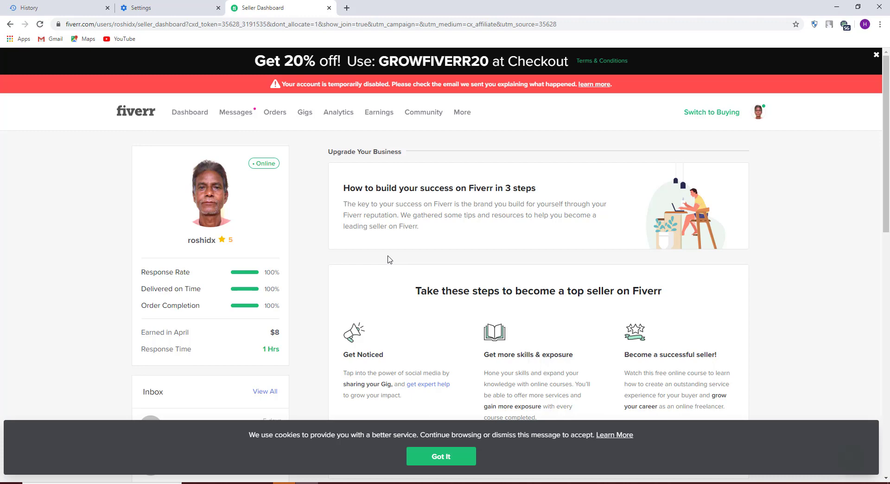
scroll(471, 231, down, 1)
scroll(371, 162, up, 1)
scroll(371, 249, down, 15)
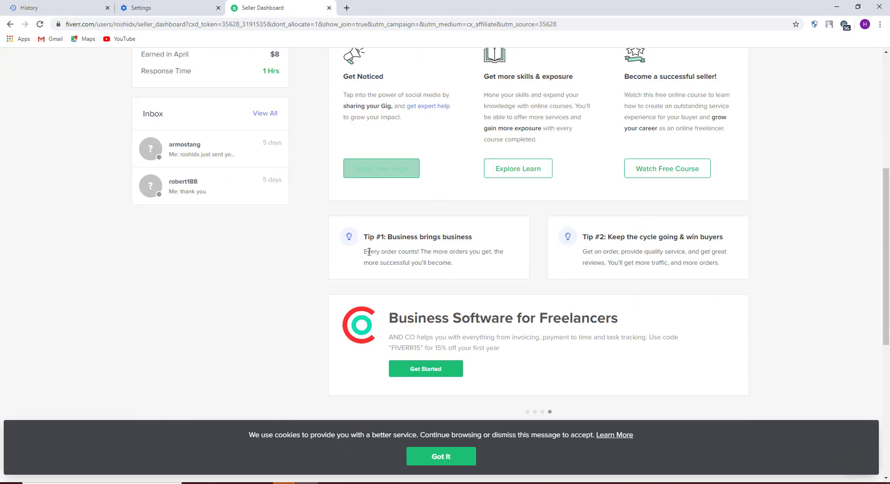
scroll(413, 309, down, 2)
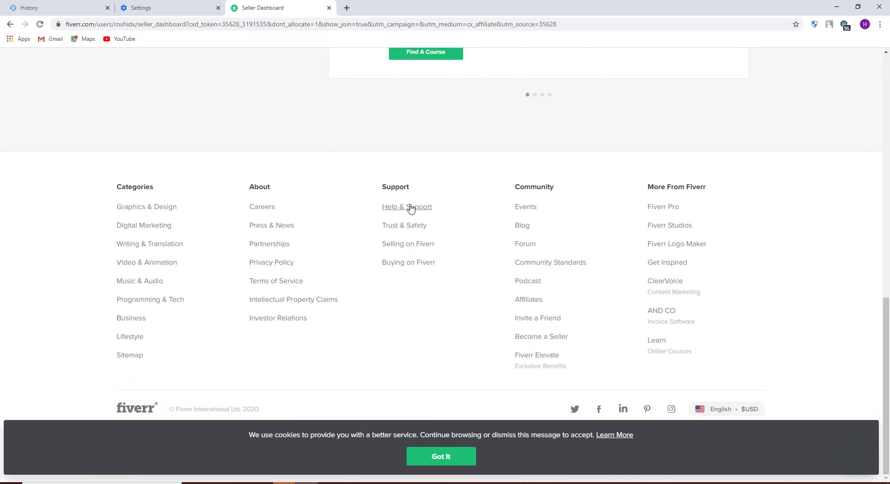
click(408, 208)
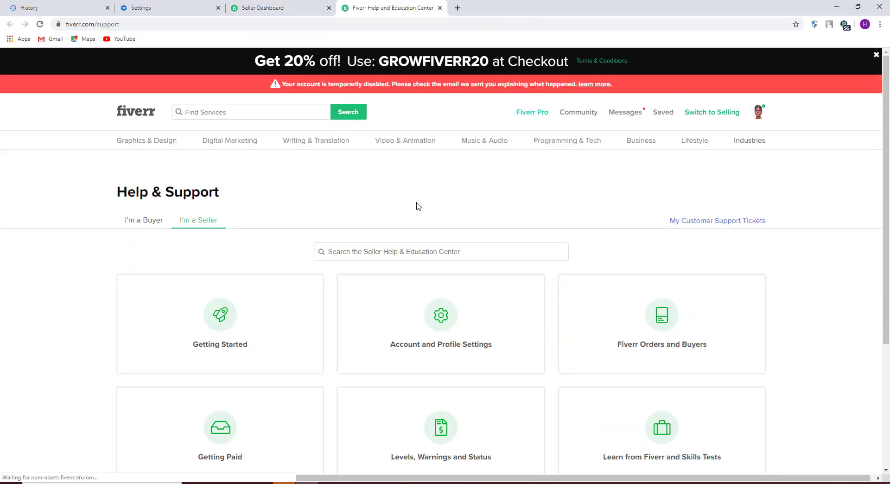
Open the Seller Help Center in a new tab from the help page
scroll(338, 231, down, 3)
scroll(449, 298, down, 5)
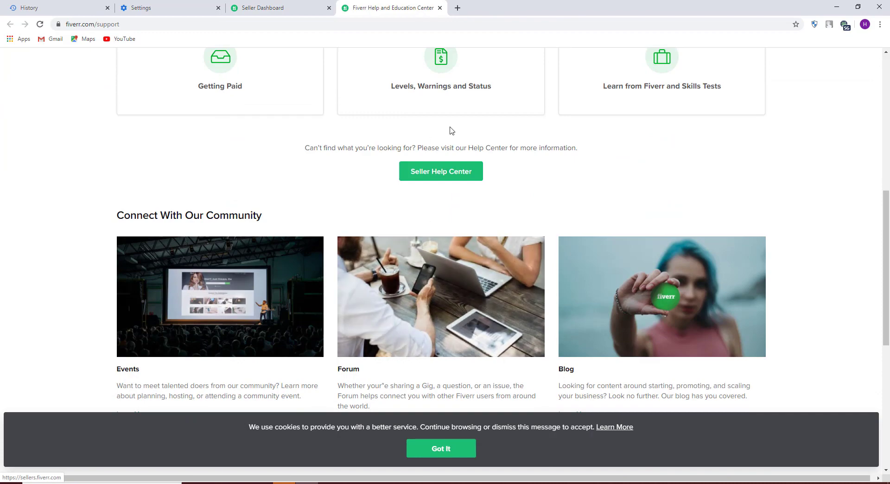
scroll(601, 330, up, 5)
scroll(533, 376, down, 10)
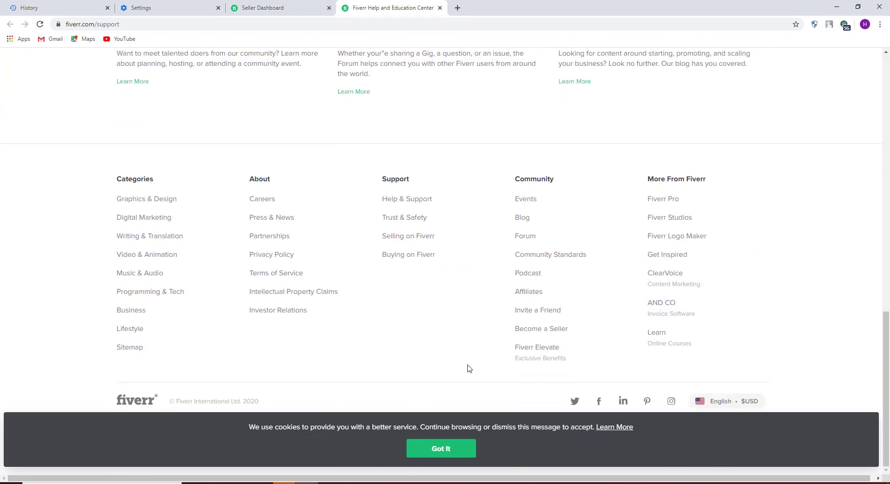
scroll(427, 354, up, 12)
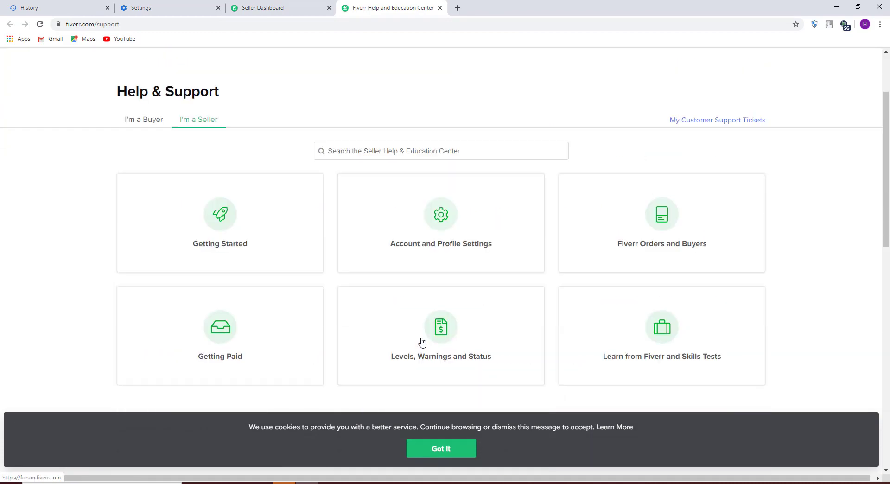
scroll(422, 342, down, 4)
click(441, 257)
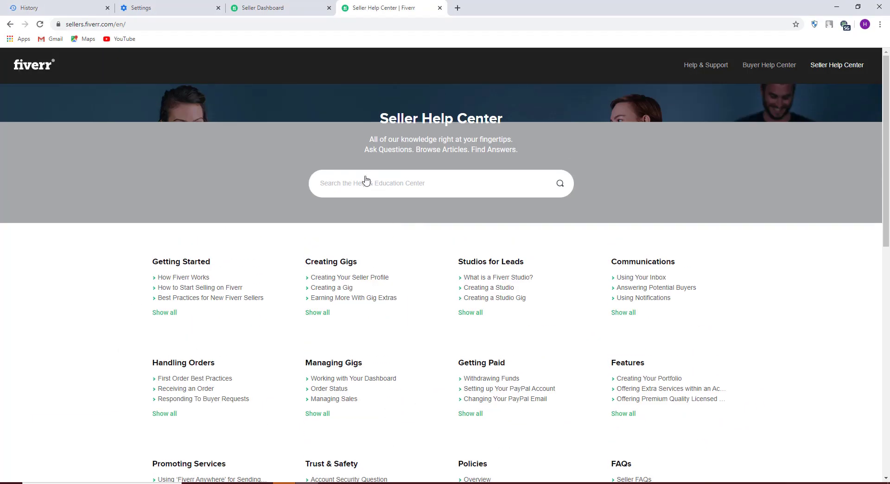
Open the Contact Us request form and choose Account issues as the topic
scroll(443, 306, down, 6)
scroll(444, 306, down, 5)
click(441, 225)
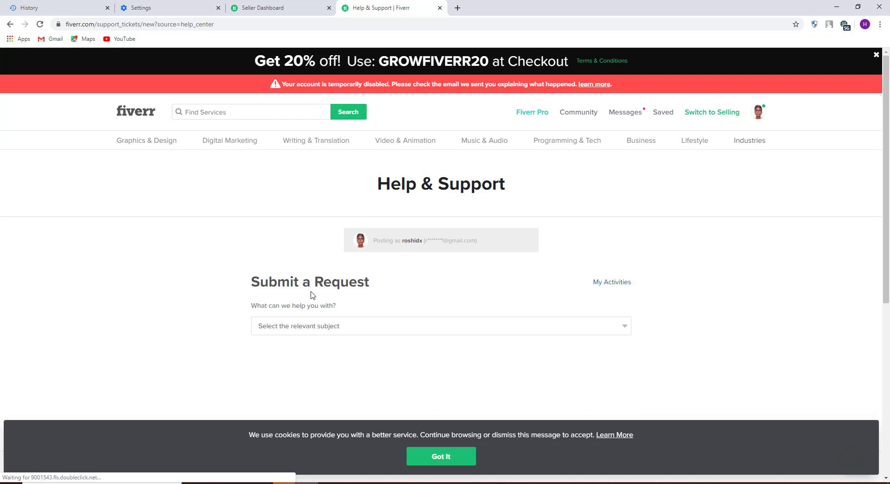
scroll(361, 333, down, 3)
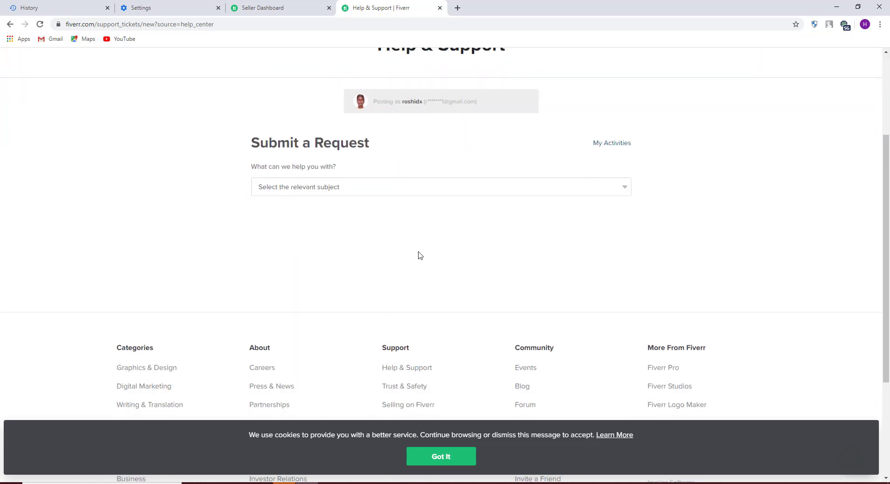
click(420, 192)
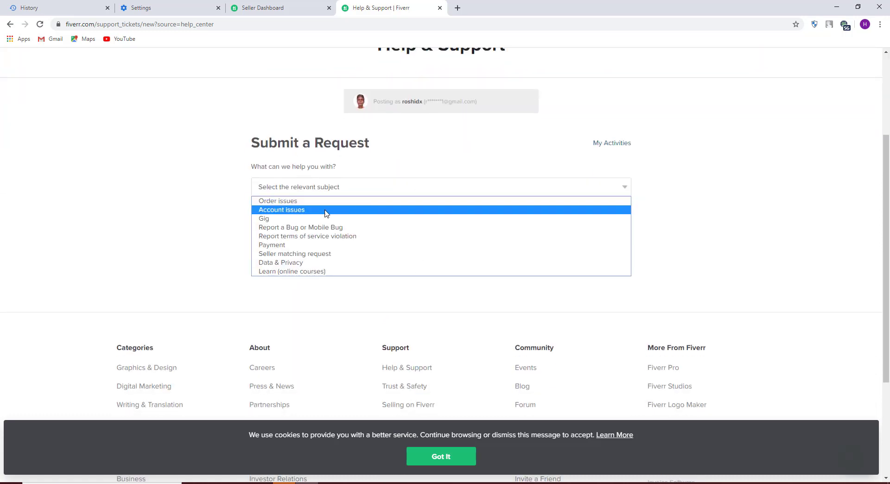
click(285, 210)
Choose My seller account and 'My account was disabled' as the problem details
click(379, 233)
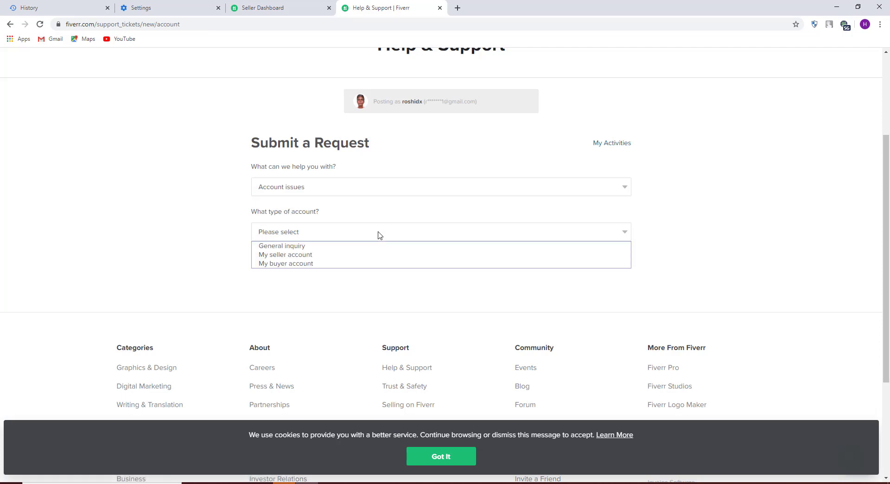
click(330, 255)
scroll(329, 259, down, 3)
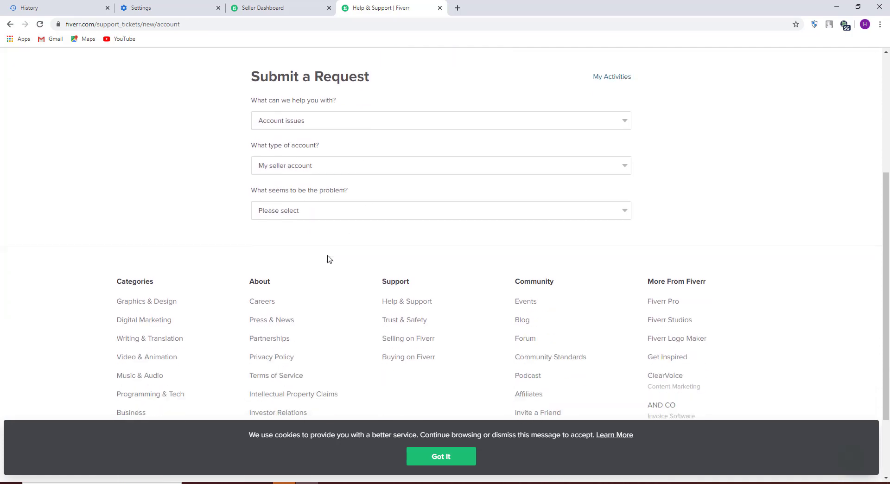
click(294, 143)
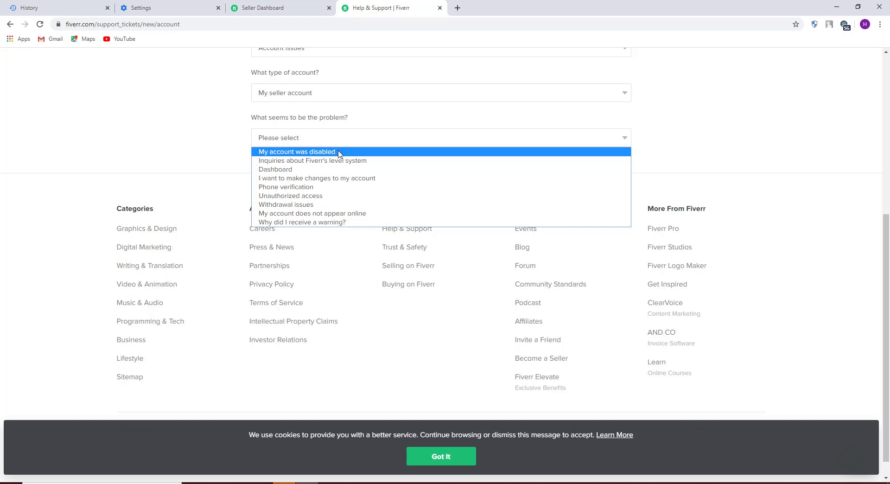
click(338, 154)
scroll(308, 167, down, 1)
click(298, 139)
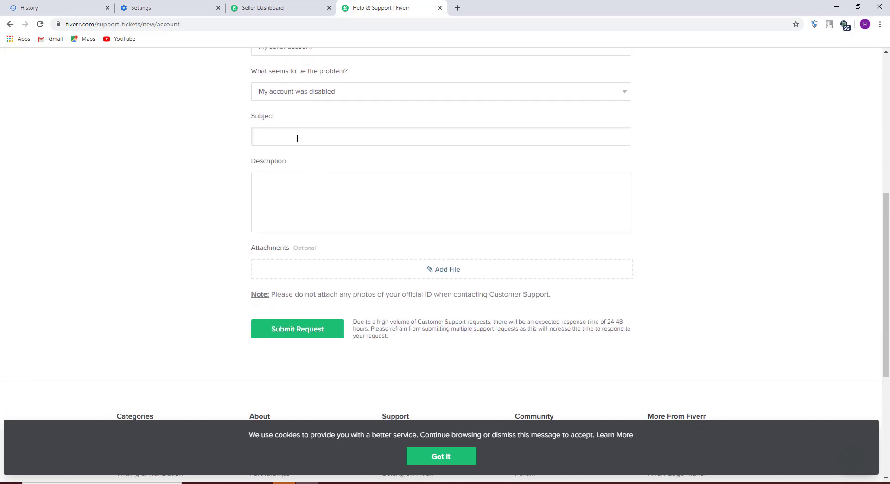
Copy the dashboard warning 'Your account is temporarily disabled.' into the request Subject
scroll(297, 138, up, 4)
click(263, 8)
scroll(281, 199, up, 15)
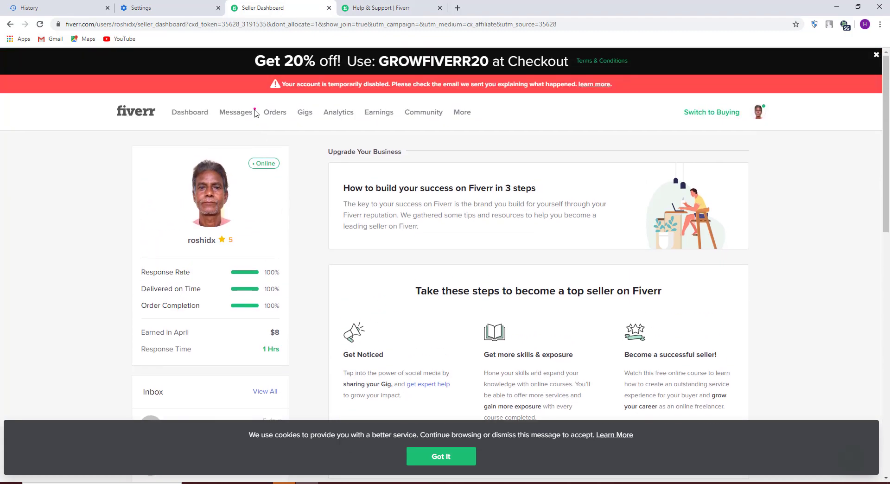
drag(284, 83, 392, 86)
key(ctrl+c)
click(380, 7)
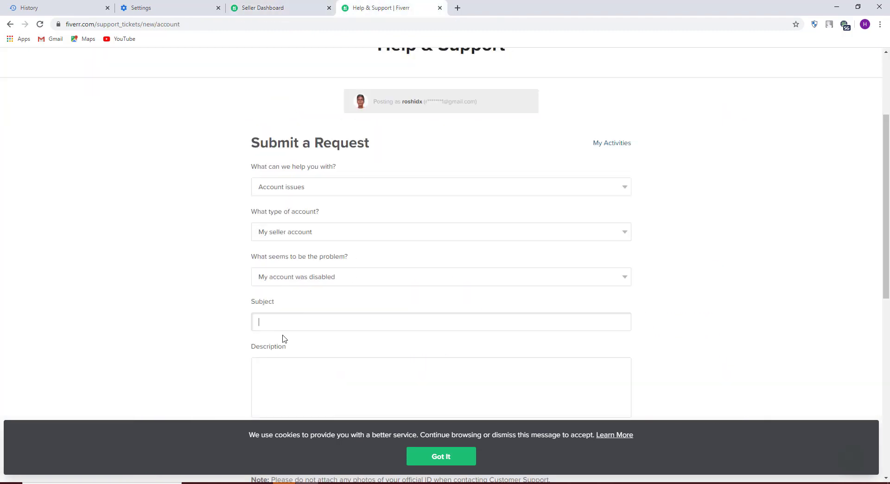
key(ctrl+v)
Write the description starting 'hello fiverr i am a seller', deleting the stray word 'am'
scroll(283, 338, down, 3)
click(276, 239)
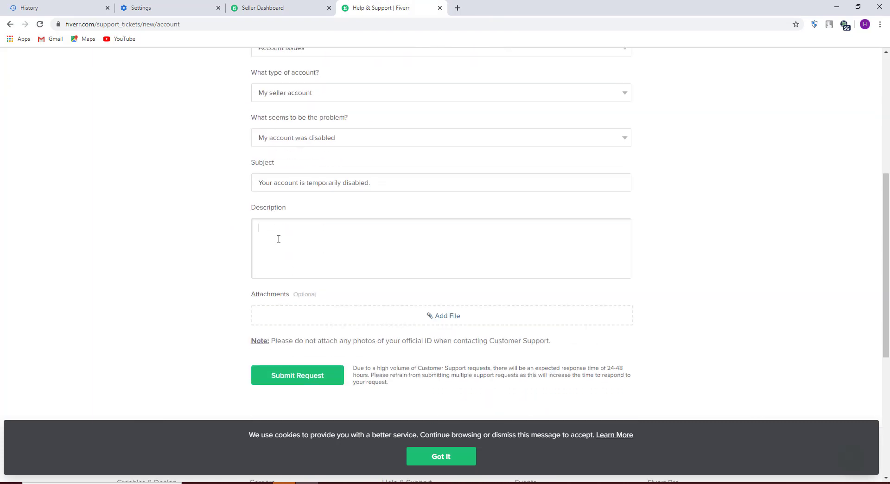
text(hello )
text(fiverr )
text(i am a sell)
text(er)
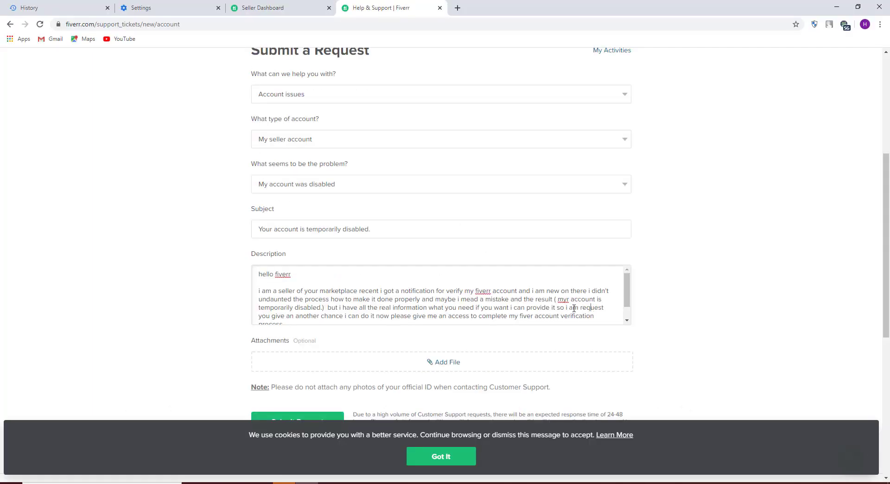
double_click(577, 308)
key(BackSpace)
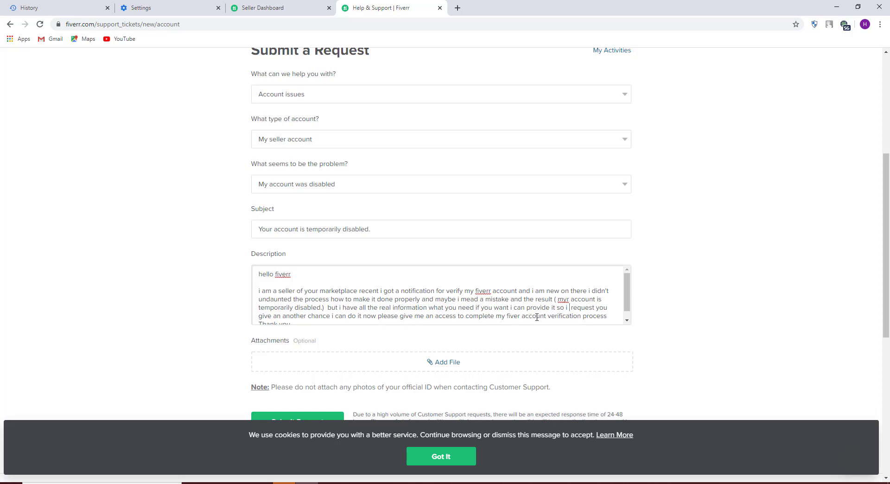
Bring up the Seller Dashboard and start a Lightshot screen capture
scroll(576, 312, down, 1)
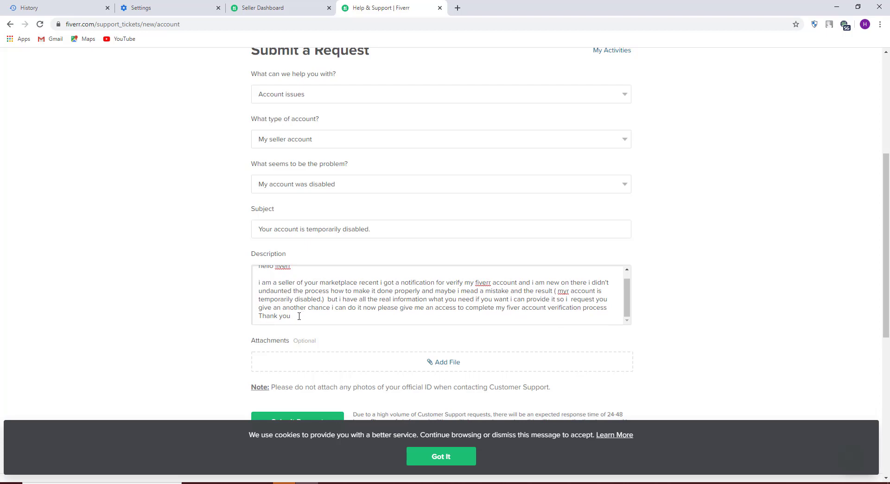
scroll(295, 325, down, 1)
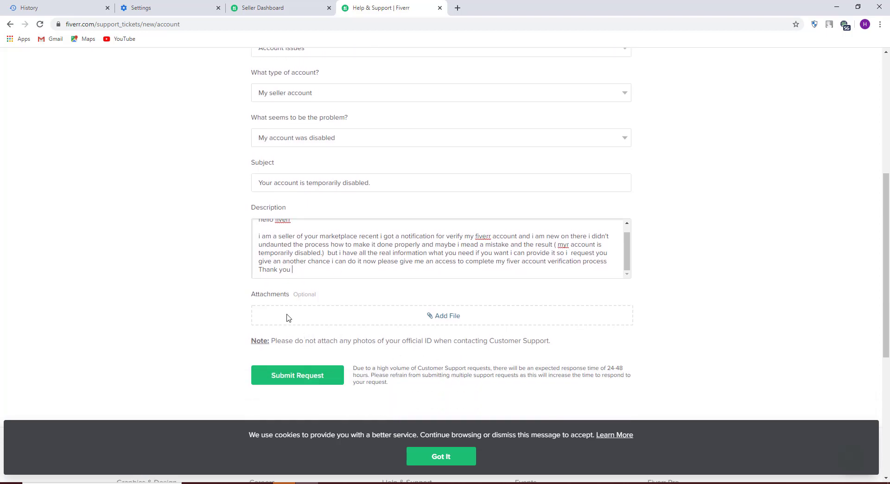
click(274, 5)
key(Print)
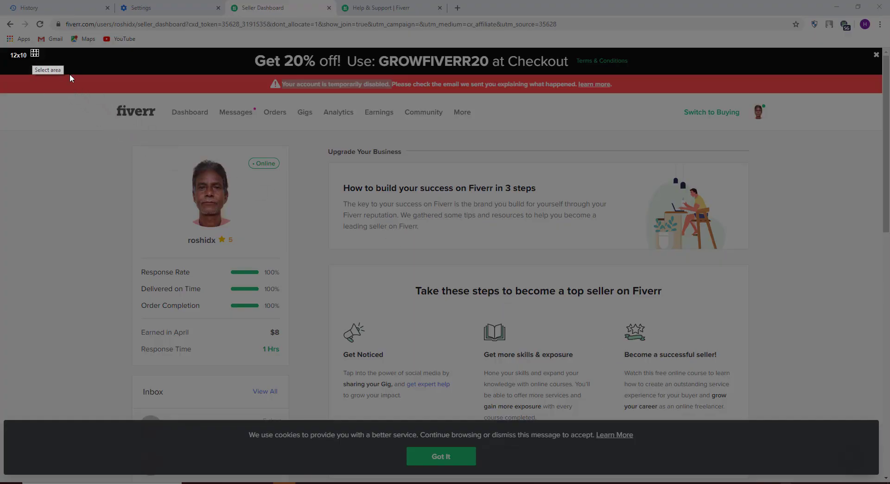
Capture the dashboard, box the account-disabled banner in red, and save it as Desktop Screenshot_1.png
mouse_move(31, 50)
mouse_down()
mouse_move(828, 381)
mouse_move(866, 414)
mouse_up()
click(876, 361)
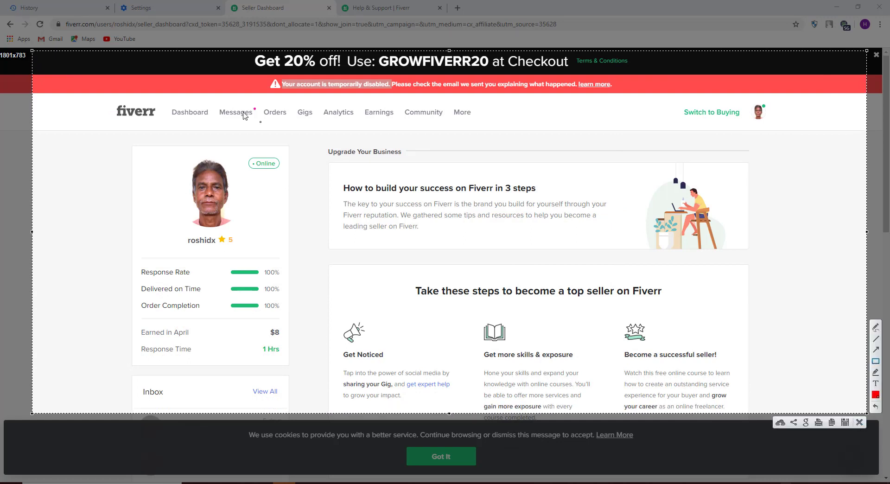
mouse_move(196, 67)
mouse_down()
mouse_move(323, 97)
mouse_move(631, 101)
mouse_up()
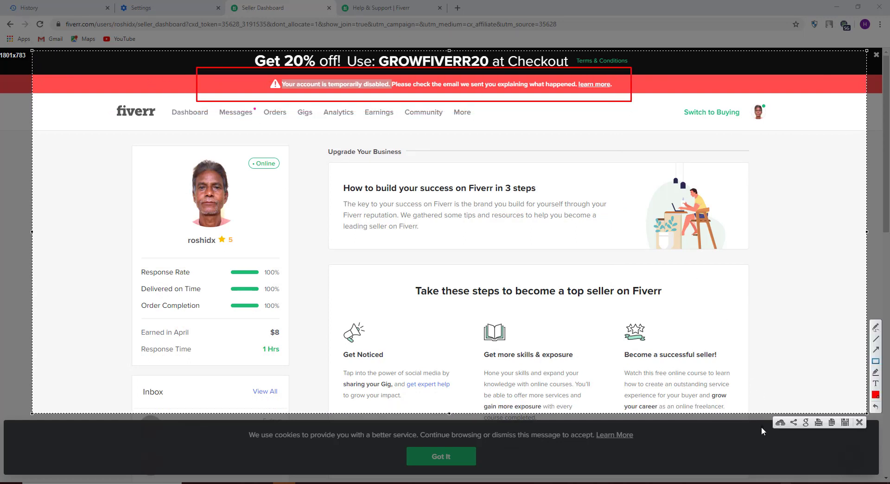
click(845, 423)
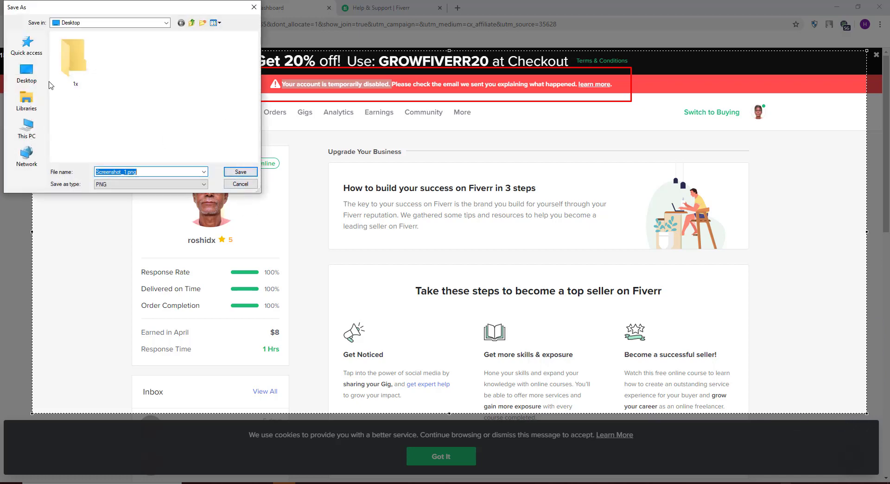
click(240, 171)
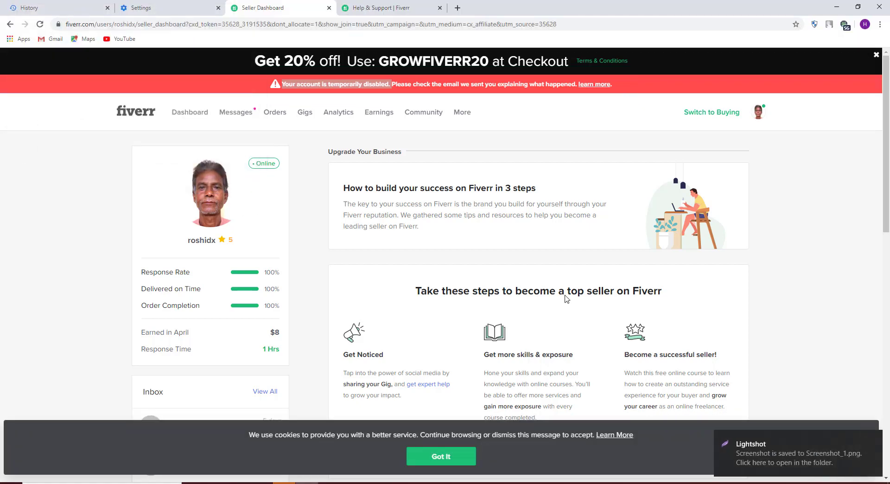
Attach Screenshot_1.png from the Desktop to the Fiverr support request
click(368, 7)
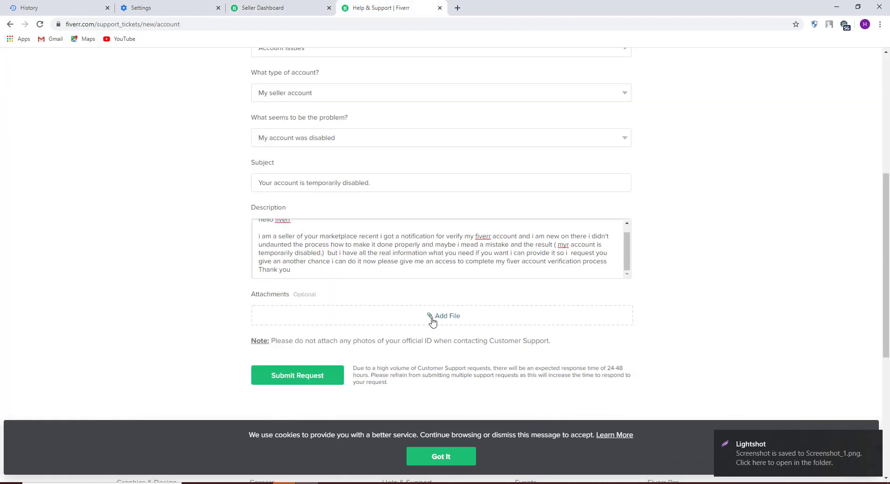
click(467, 307)
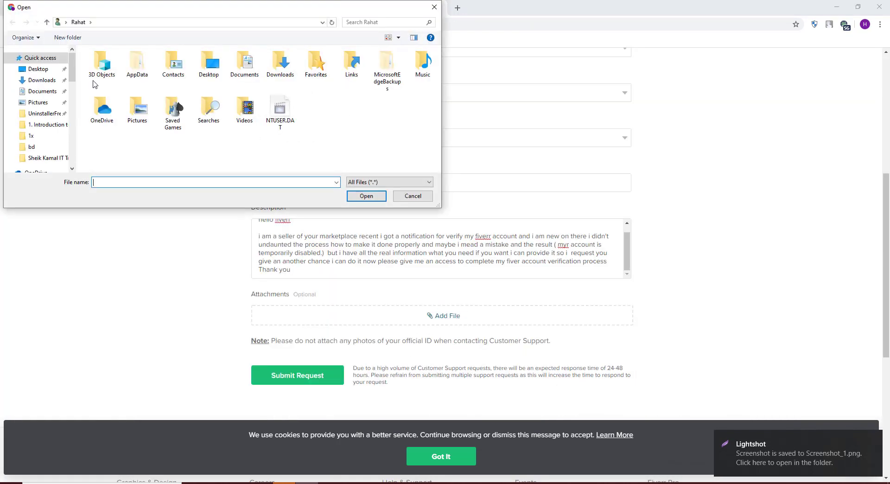
click(42, 80)
click(39, 69)
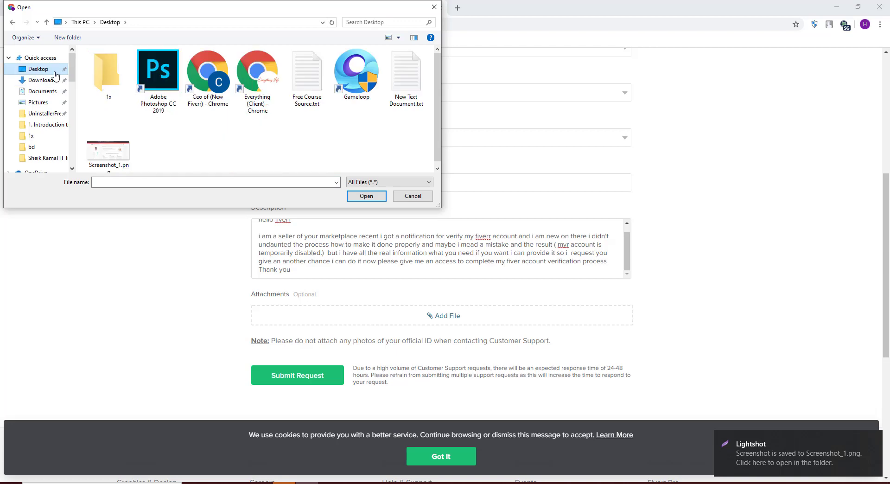
click(111, 153)
click(367, 195)
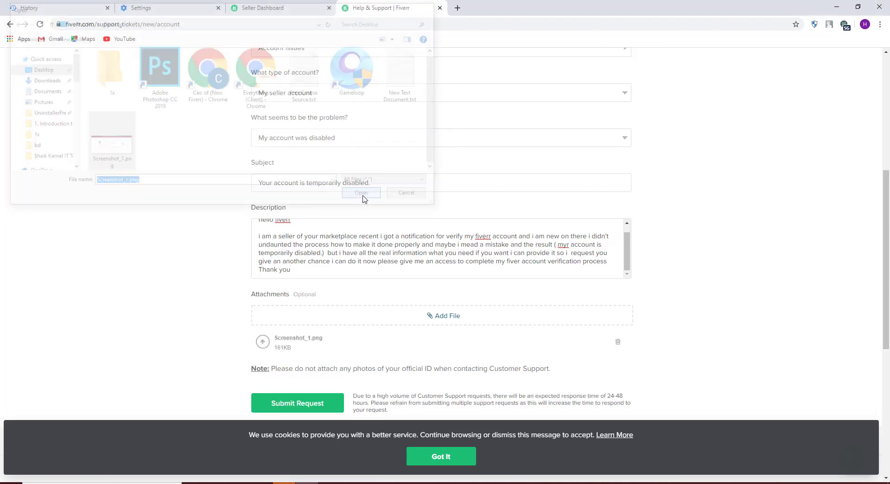
scroll(388, 336, down, 3)
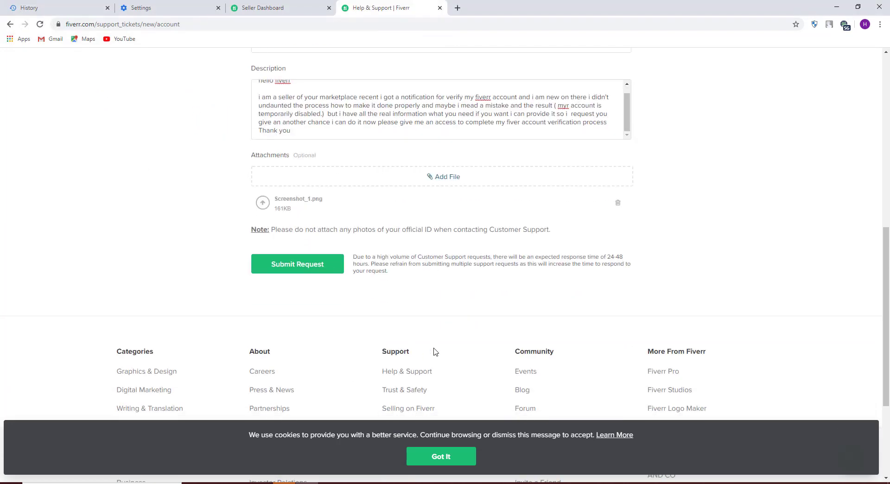
click(304, 268)
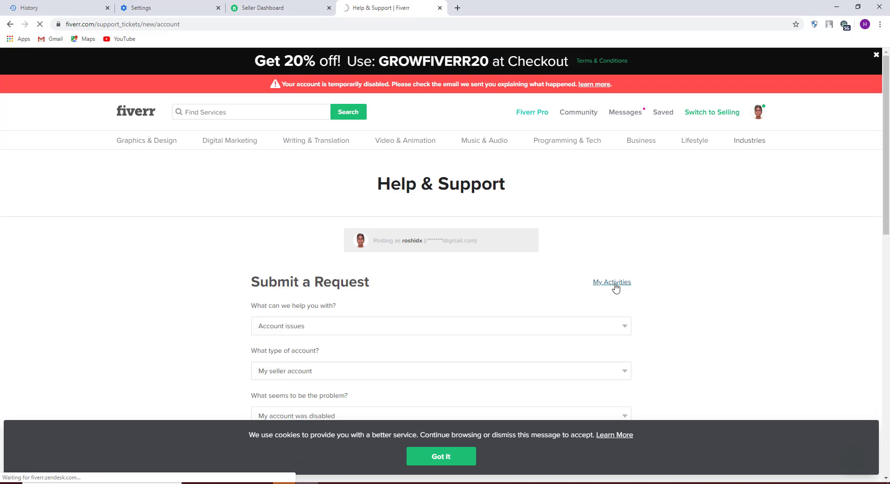
click(615, 286)
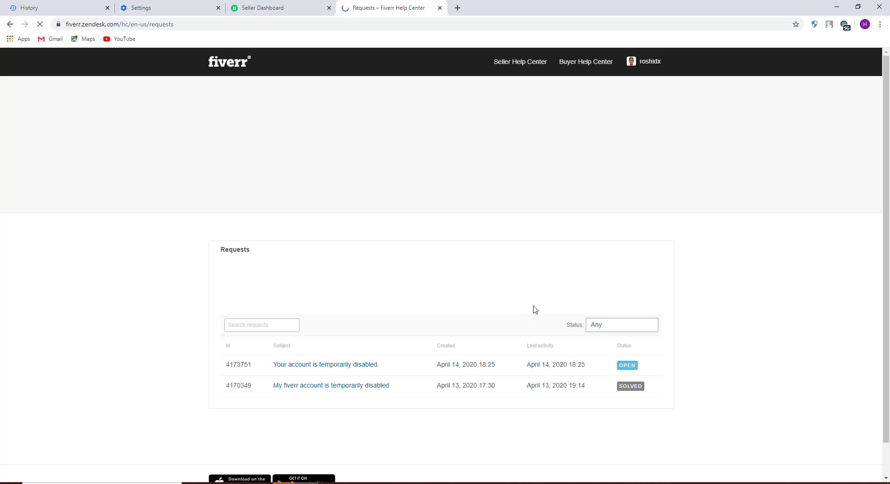
Review the newly submitted open request, then return to the requests list
scroll(483, 303, down, 2)
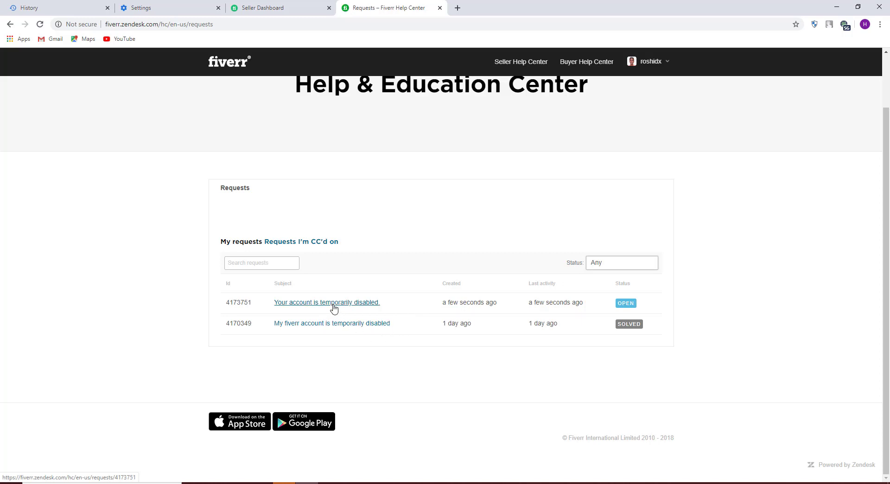
click(334, 302)
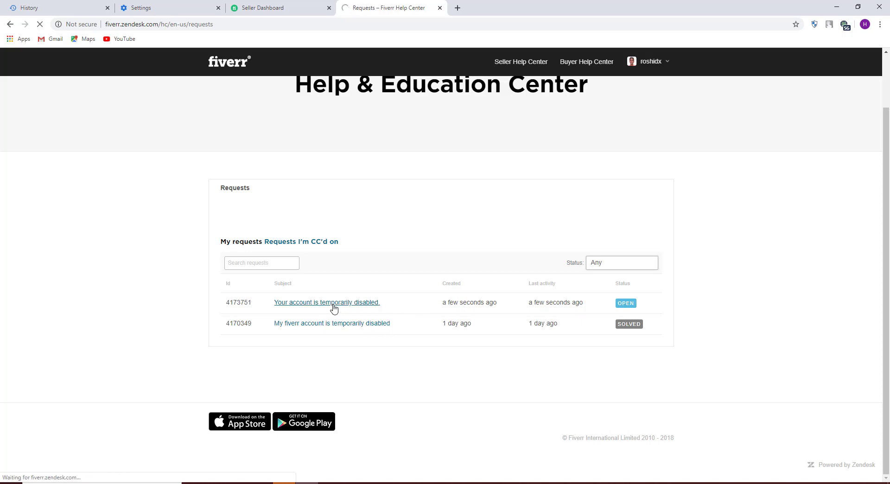
scroll(333, 308, down, 3)
scroll(491, 316, up, 2)
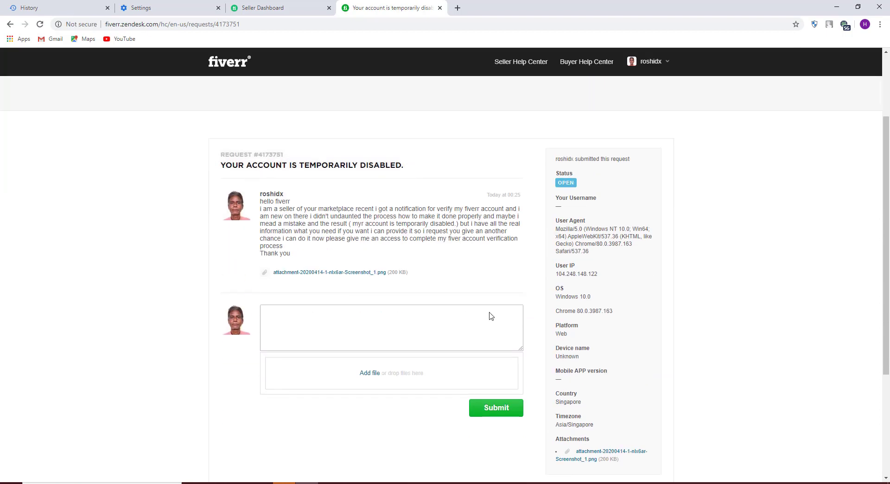
scroll(491, 316, up, 3)
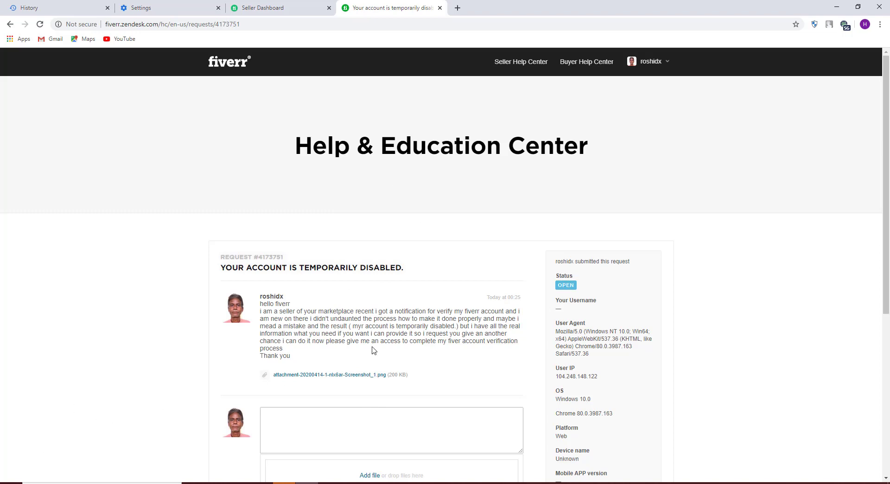
scroll(411, 405, down, 5)
scroll(416, 401, up, 3)
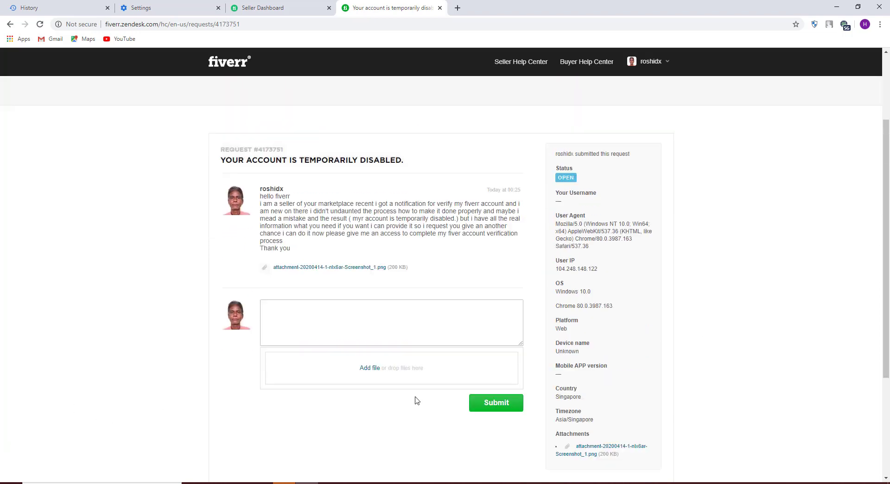
scroll(417, 401, up, 2)
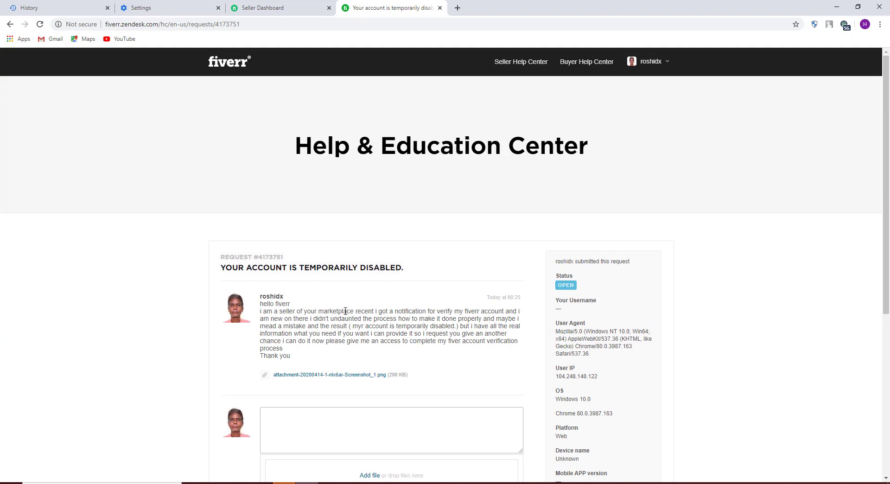
click(13, 25)
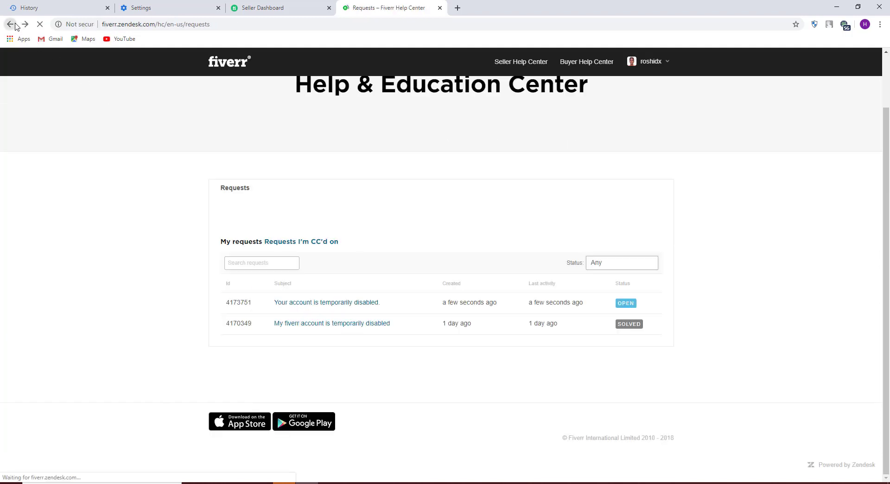
Open the older solved 'My Fiverr account is temporarily disabled' request and read through it
click(360, 327)
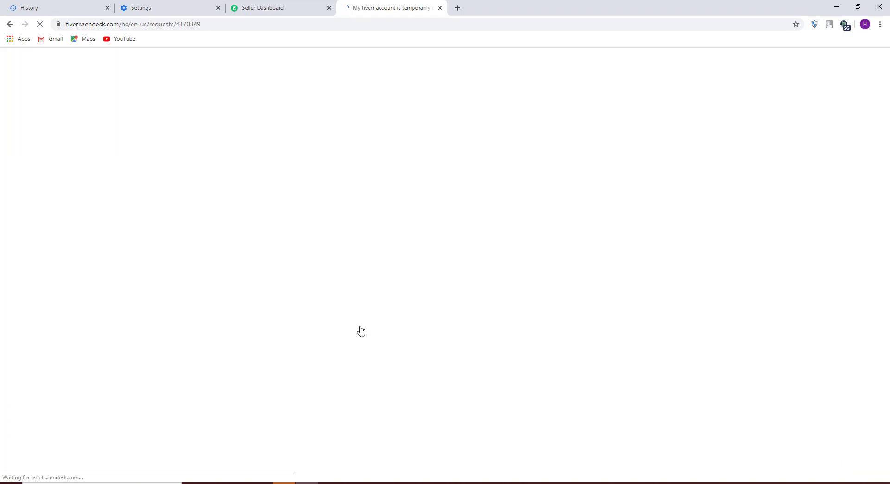
scroll(364, 326, down, 5)
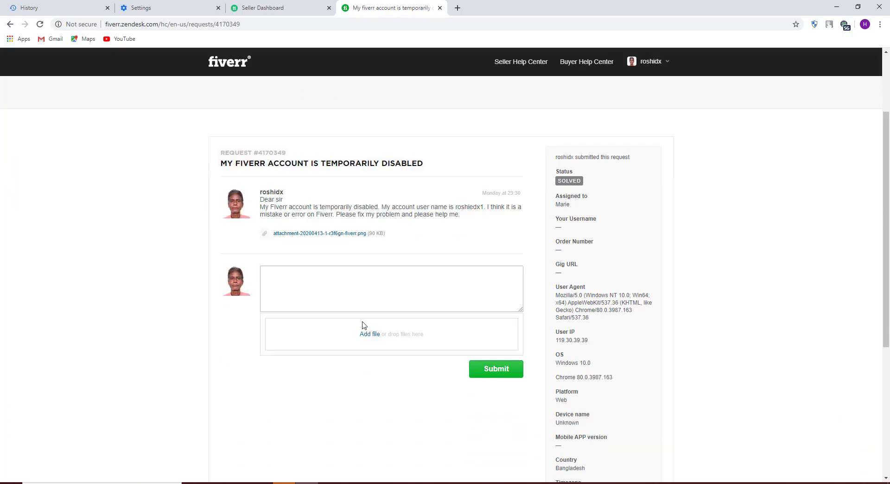
scroll(364, 325, up, 3)
scroll(363, 325, up, 1)
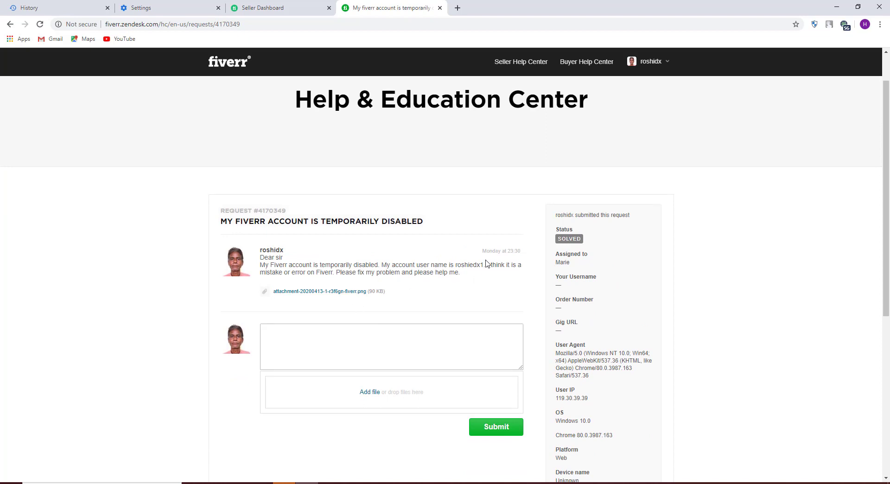
scroll(490, 274, down, 3)
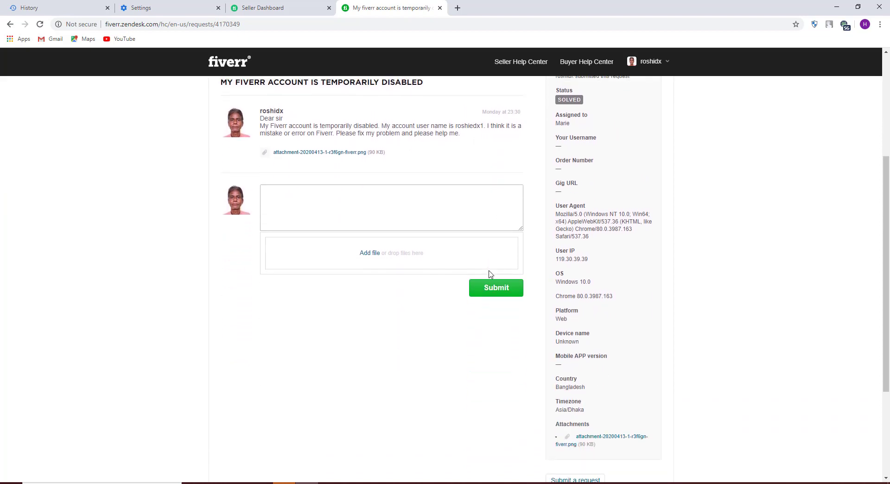
scroll(449, 270, down, 2)
scroll(449, 270, down, 1)
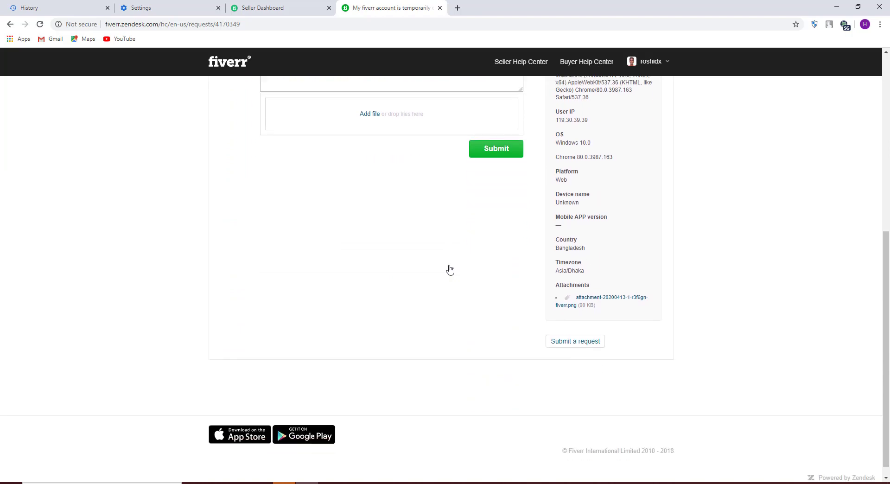
scroll(449, 270, up, 4)
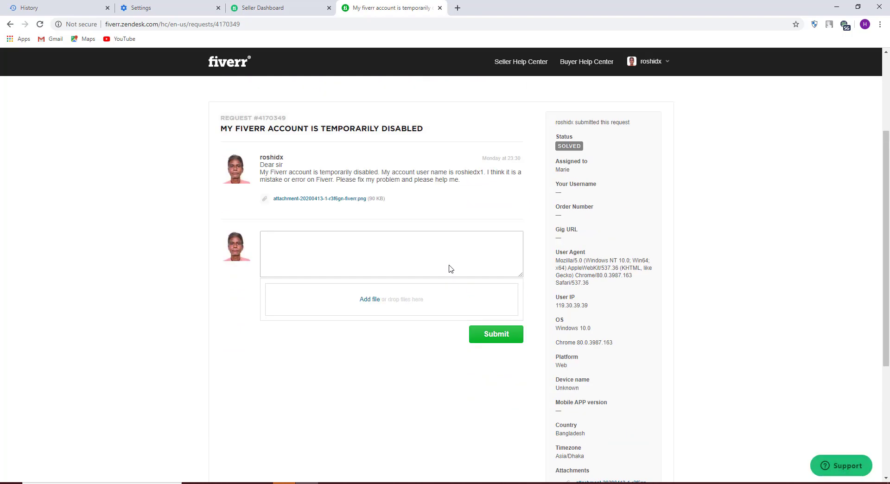
scroll(449, 268, up, 3)
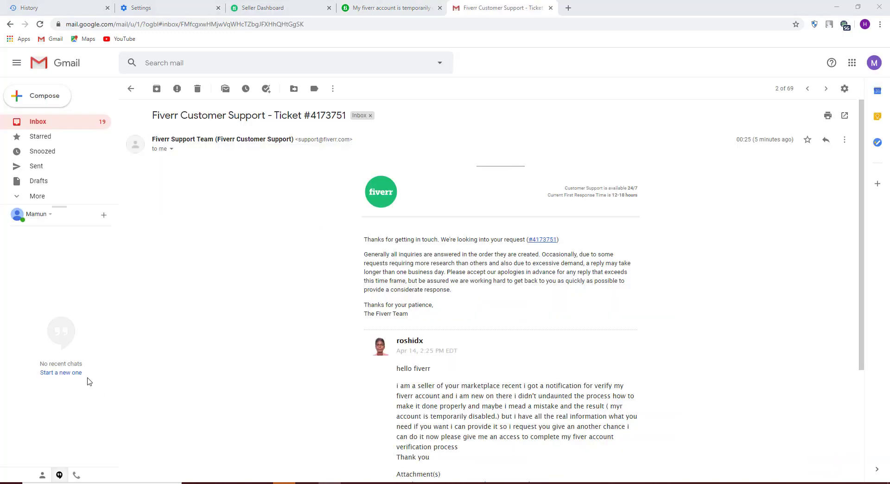
scroll(311, 325, down, 1)
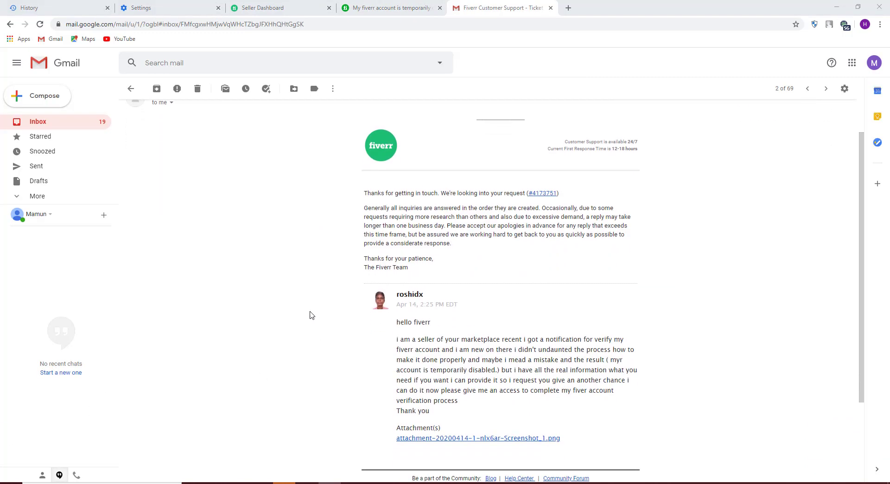
scroll(287, 283, up, 1)
scroll(493, 322, down, 3)
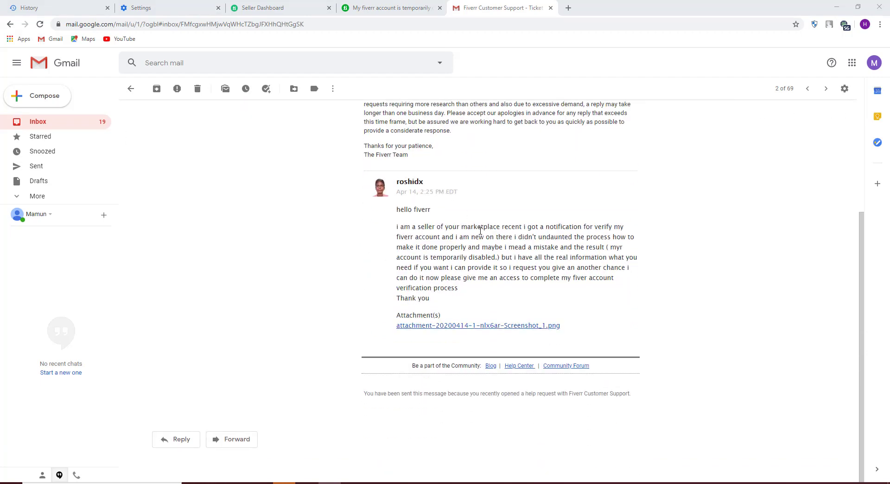
drag(397, 209, 590, 311)
scroll(590, 311, up, 3)
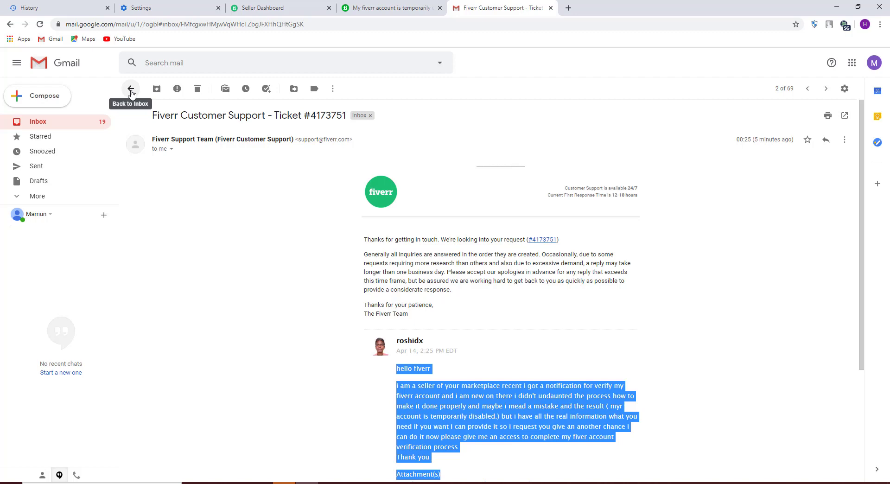
click(131, 90)
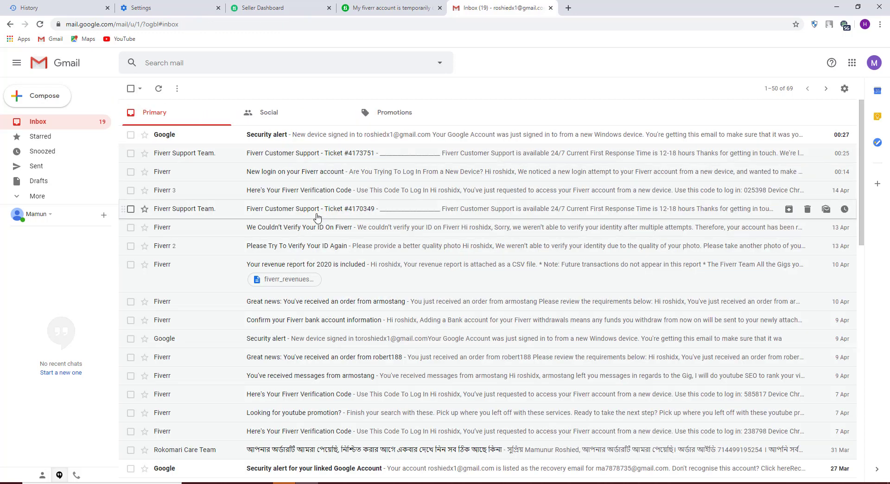
Glance at the Fiverr verification code email, return to the inbox, and switch Chrome windows
click(312, 198)
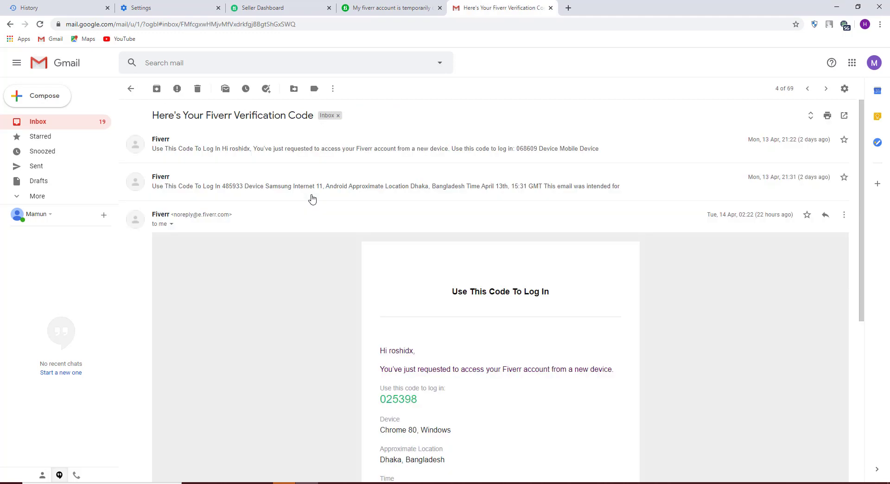
click(130, 89)
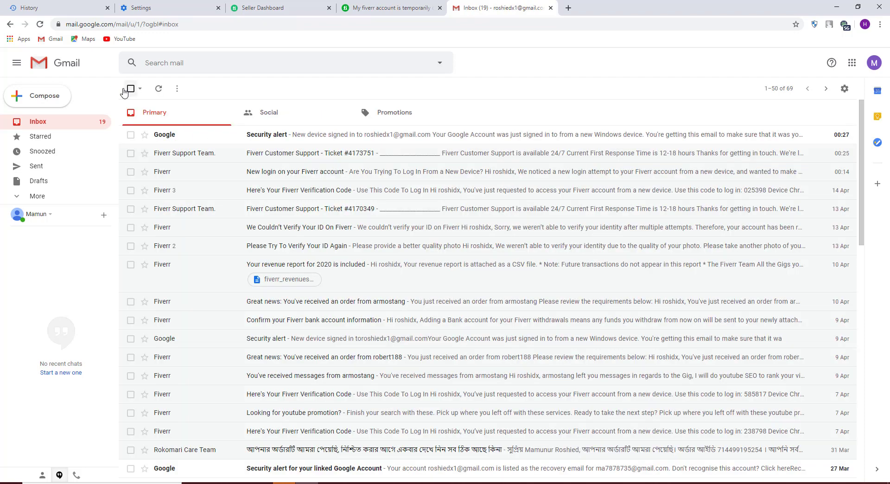
click(319, 483)
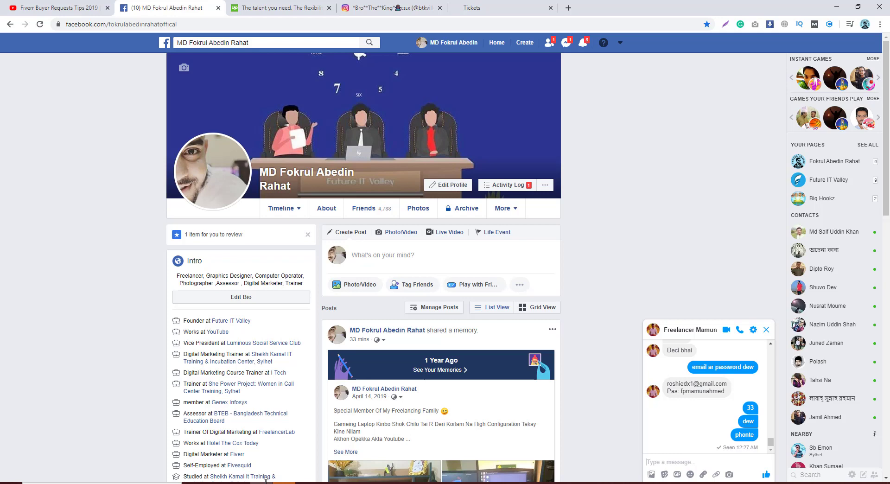
Bring the Chrome window with the Gmail inbox back in front of Facebook
mouse_move(306, 483)
mouse_move(262, 483)
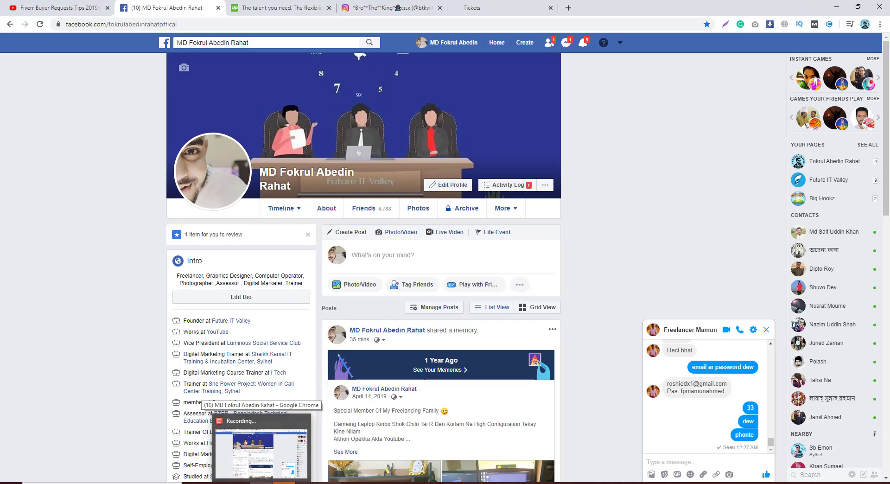
click(306, 482)
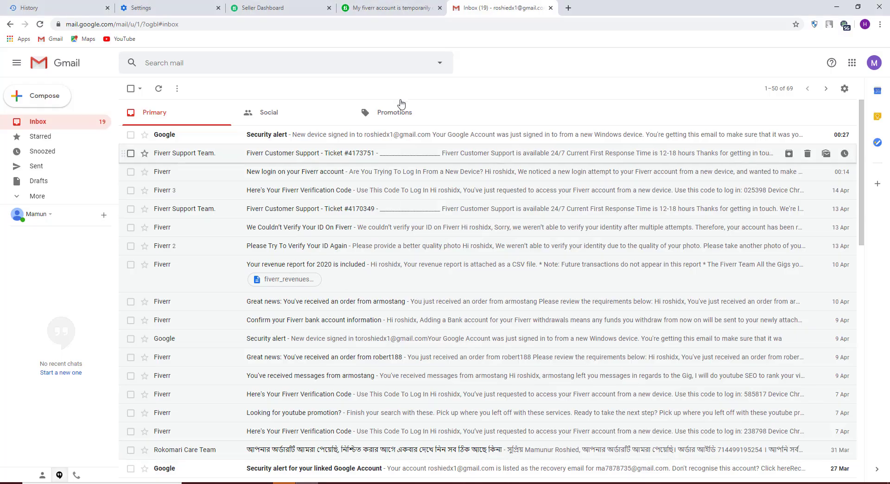
From the Seller Dashboard messages, open the 'We couldn't verify your ID' account restriction notice
click(384, 5)
click(284, 7)
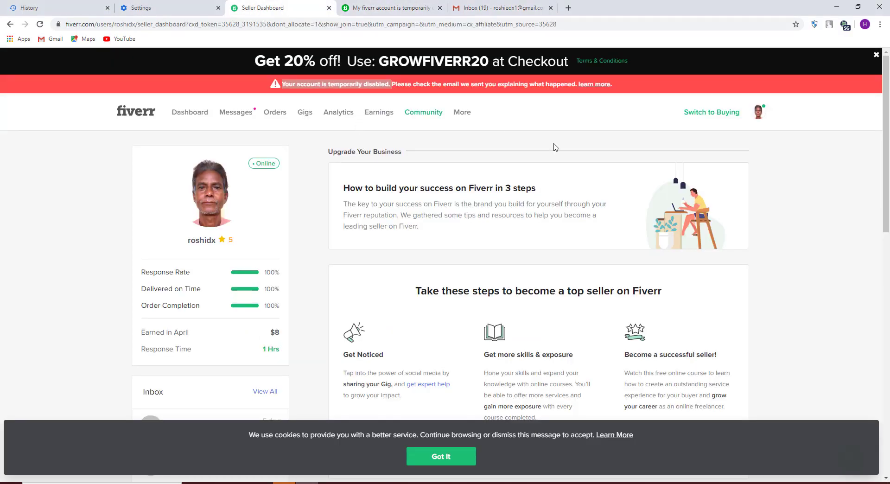
click(244, 115)
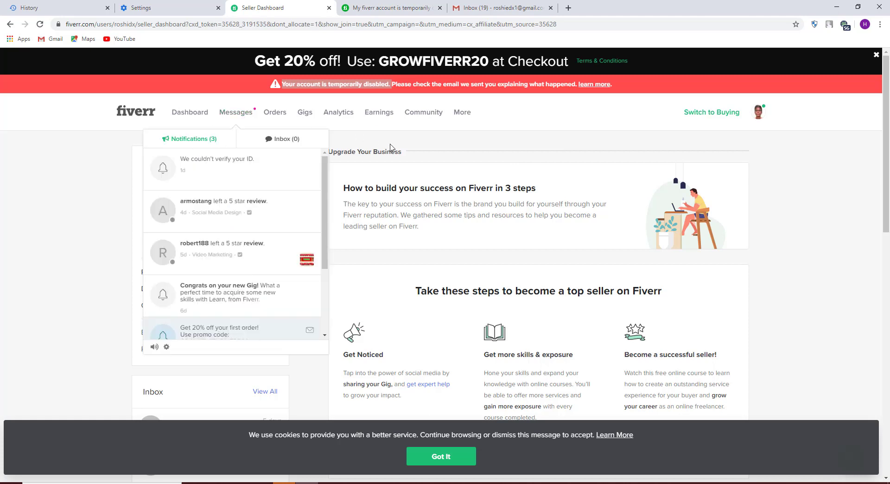
click(233, 160)
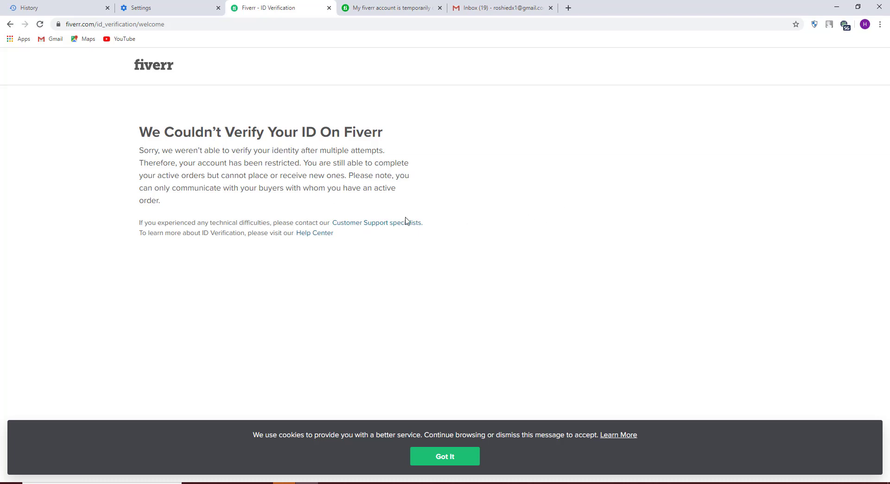
Follow the Customer Support specialists link and browse the seller Help & Support categories
click(388, 226)
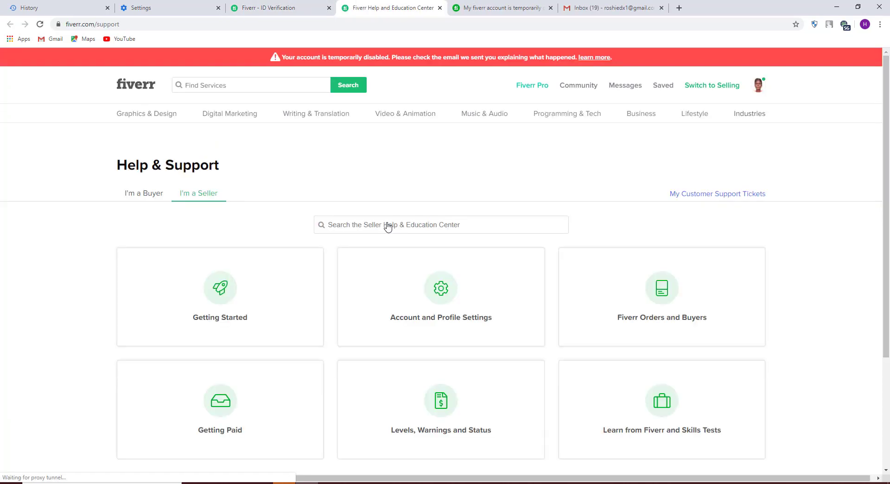
scroll(389, 223, down, 7)
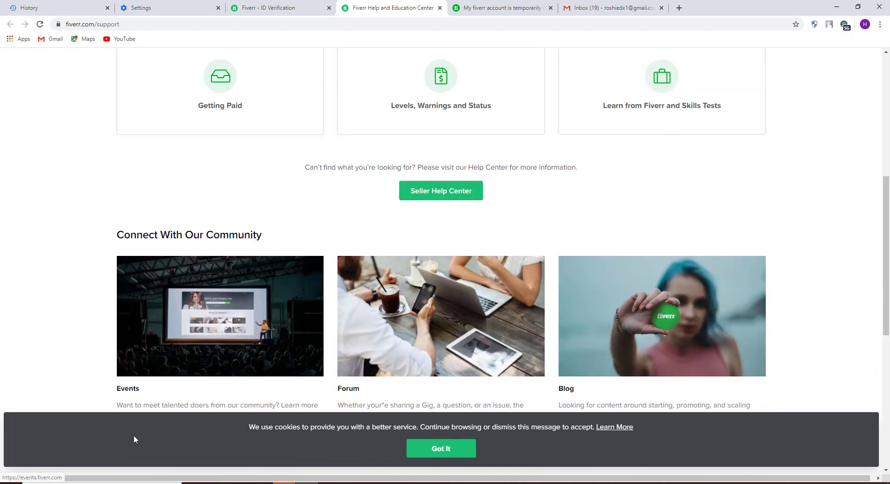
scroll(122, 434, up, 3)
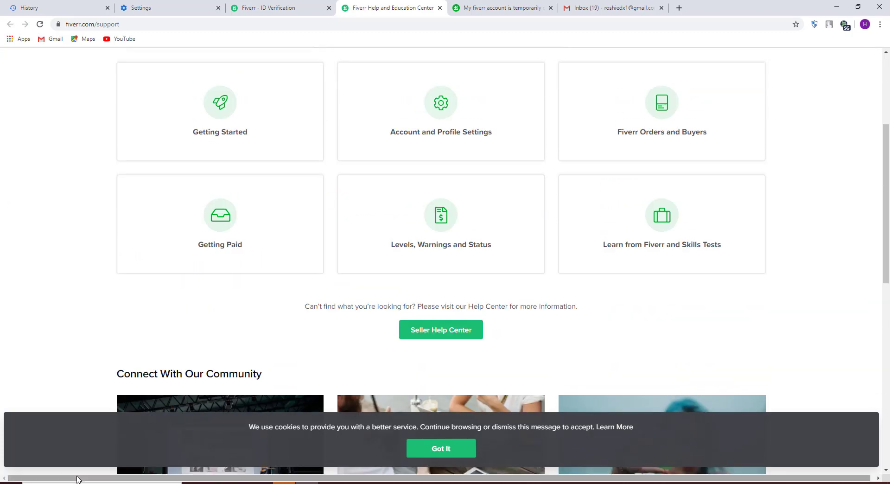